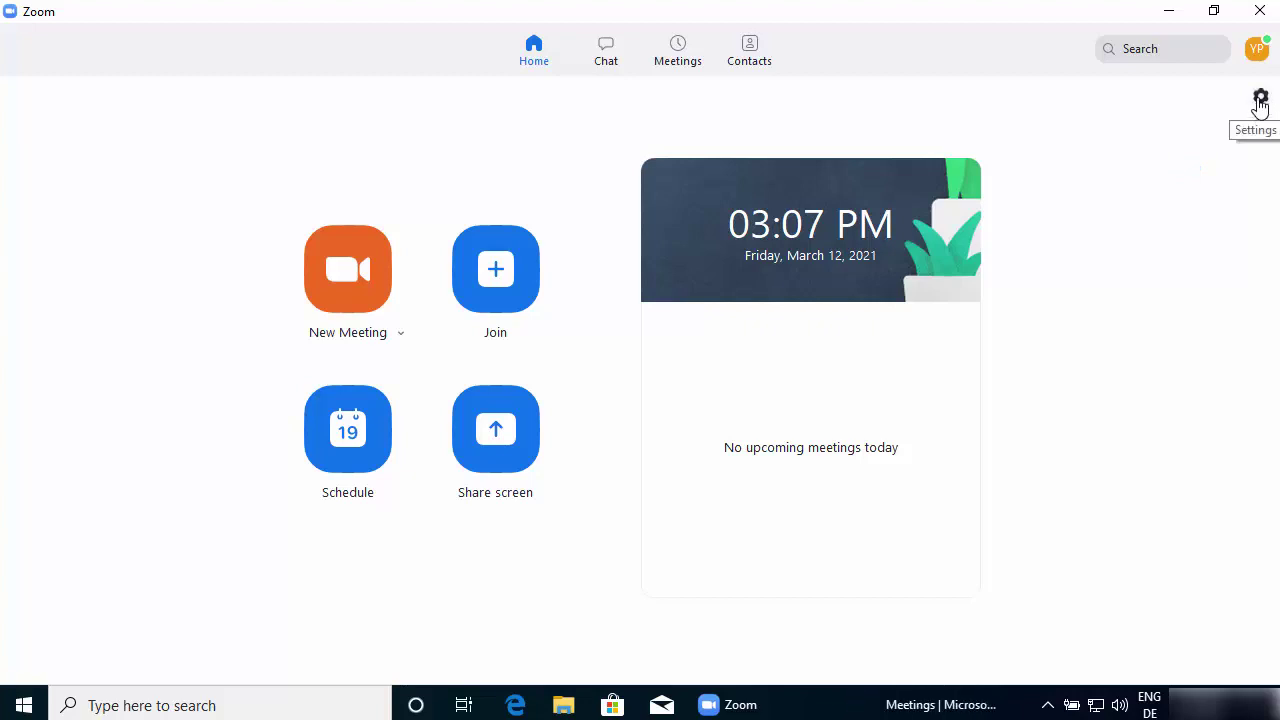
Open Zoom's Recording settings and highlight part of the Documents\Zoom local recording path
left_click(1260, 101)
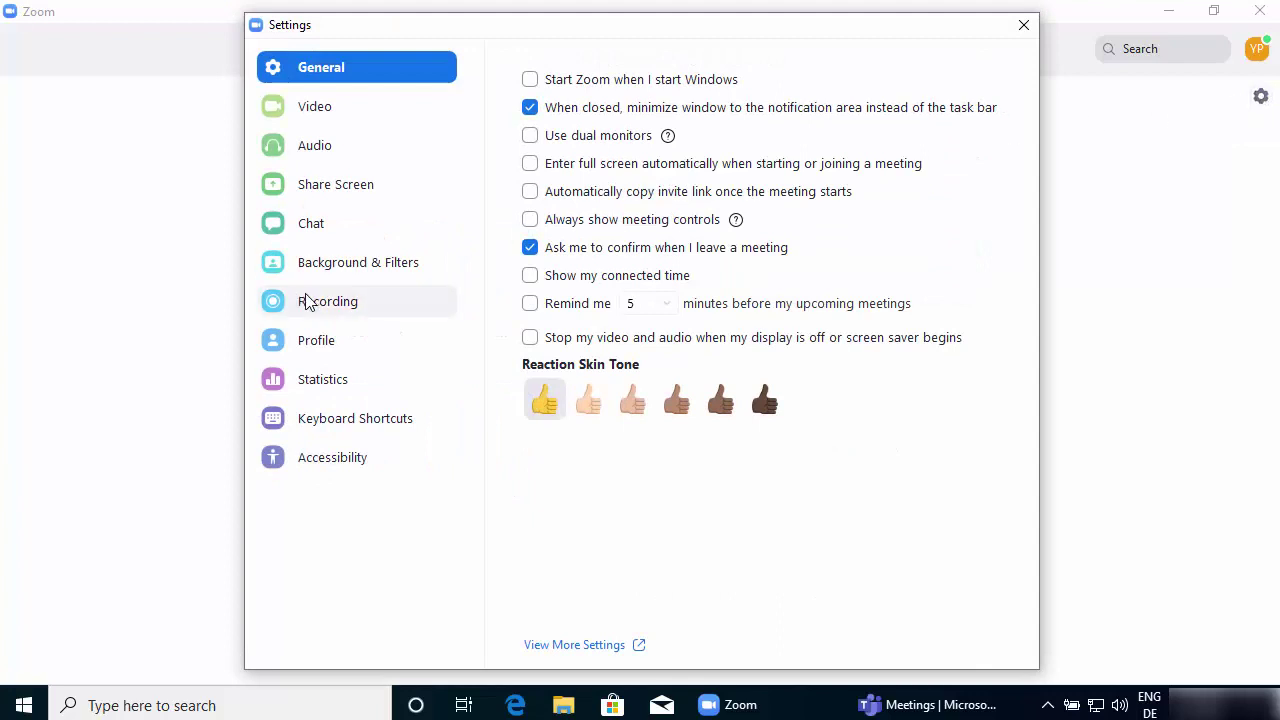
left_click(325, 305)
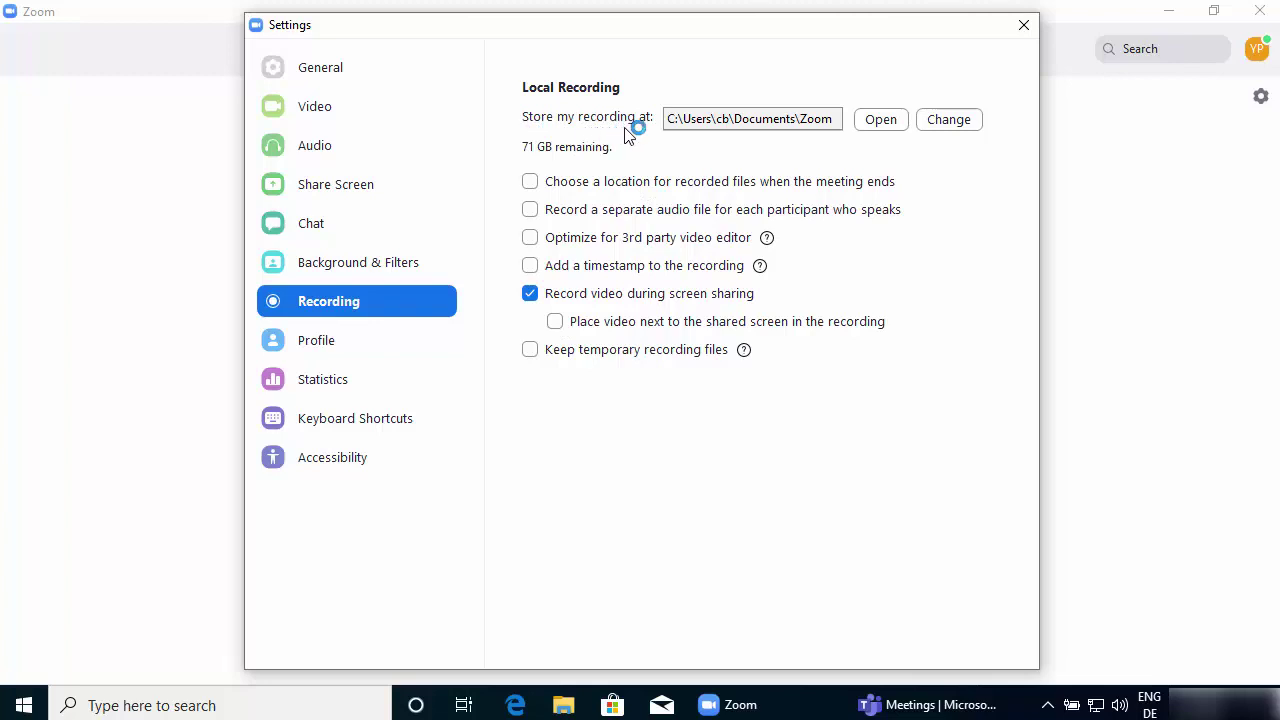
double_click(695, 119)
Highlight the Documents part of the storage path, then close Settings
double_click(763, 119)
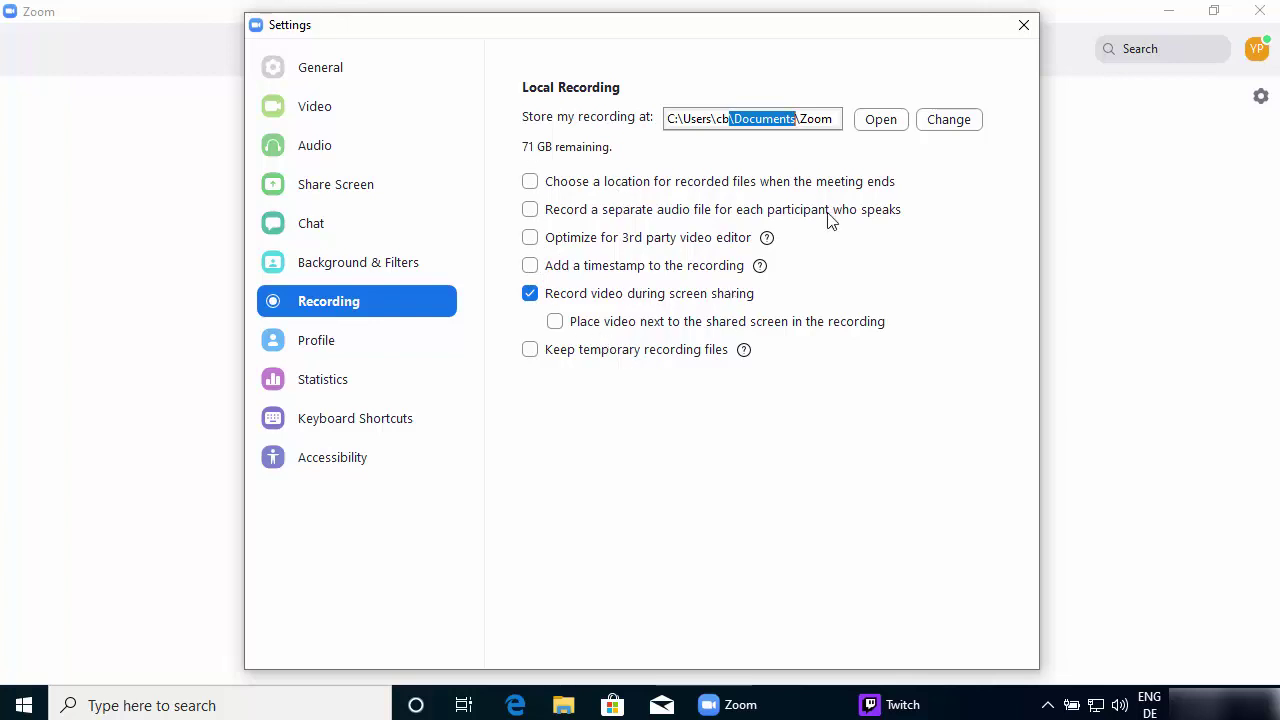
left_click(1022, 28)
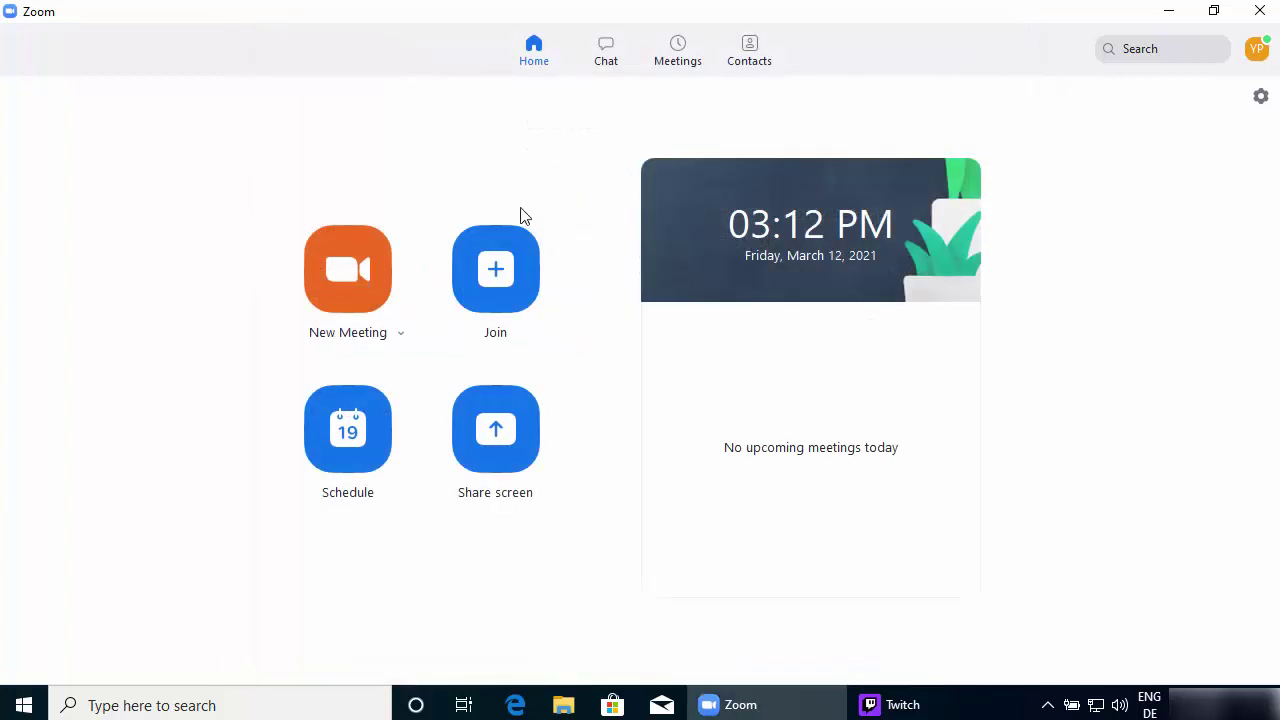
Start a new meeting with computer audio and maximize its window
left_click(346, 289)
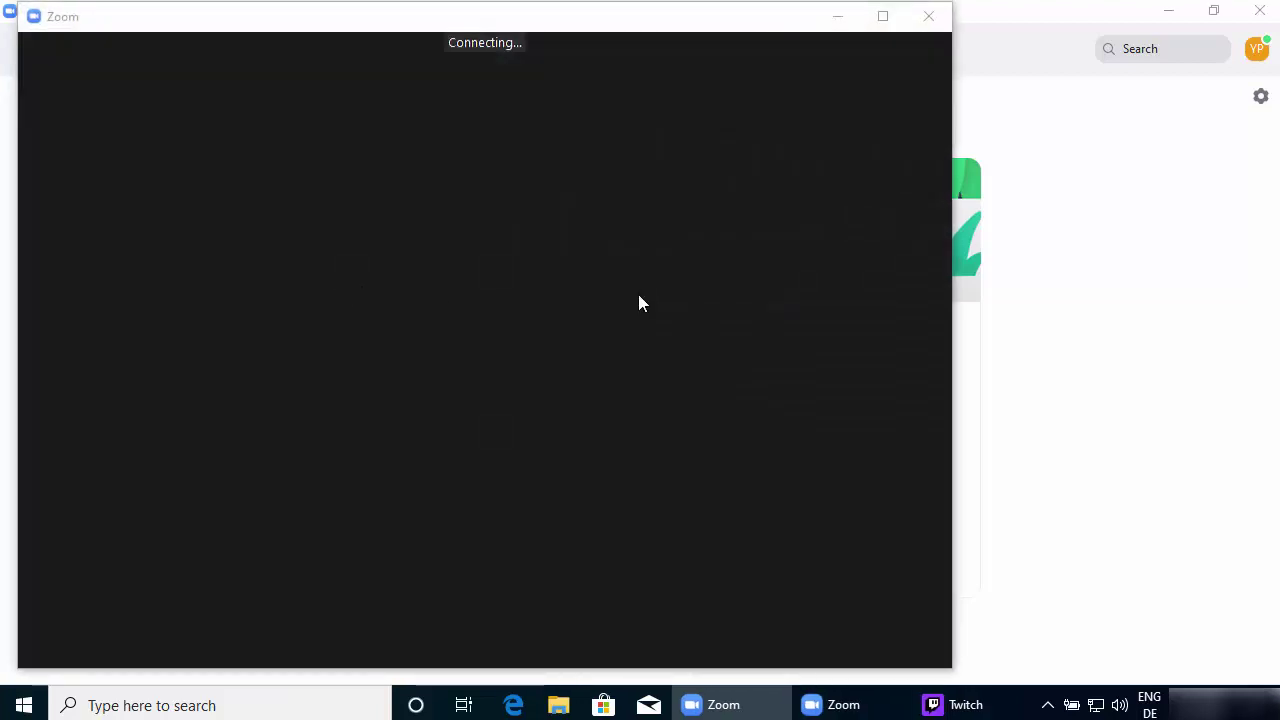
left_click(648, 296)
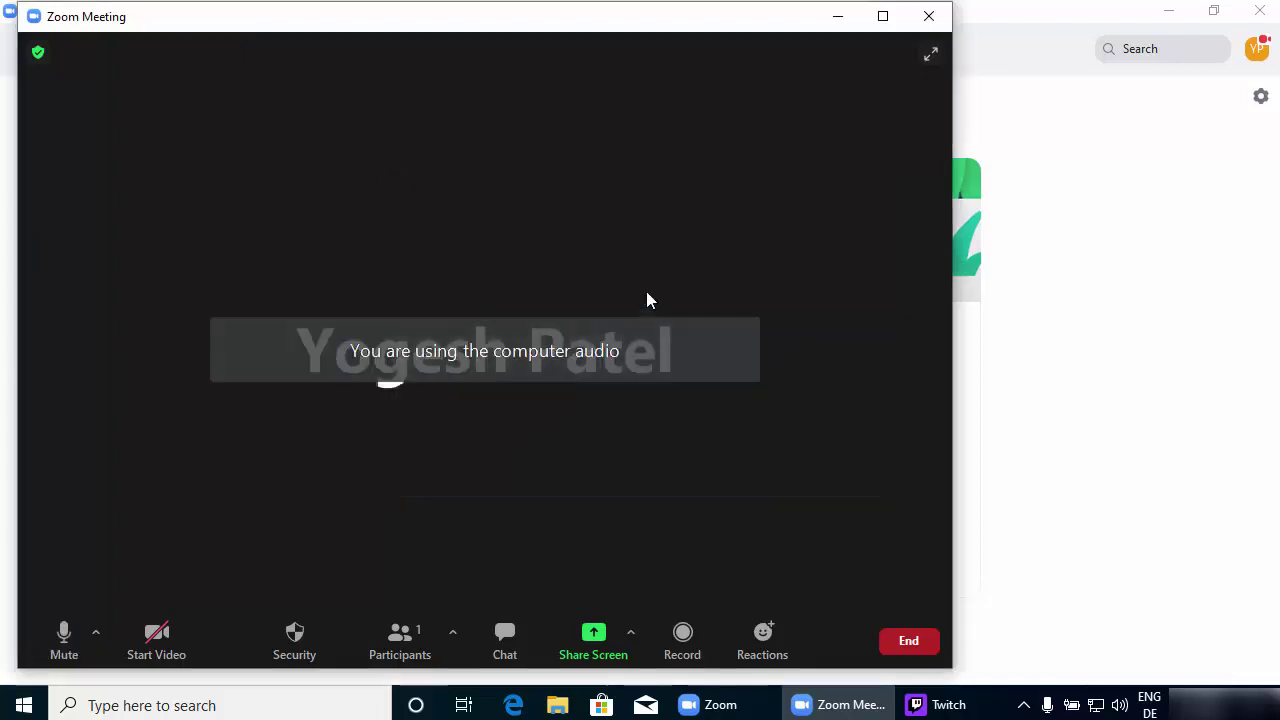
left_click(883, 16)
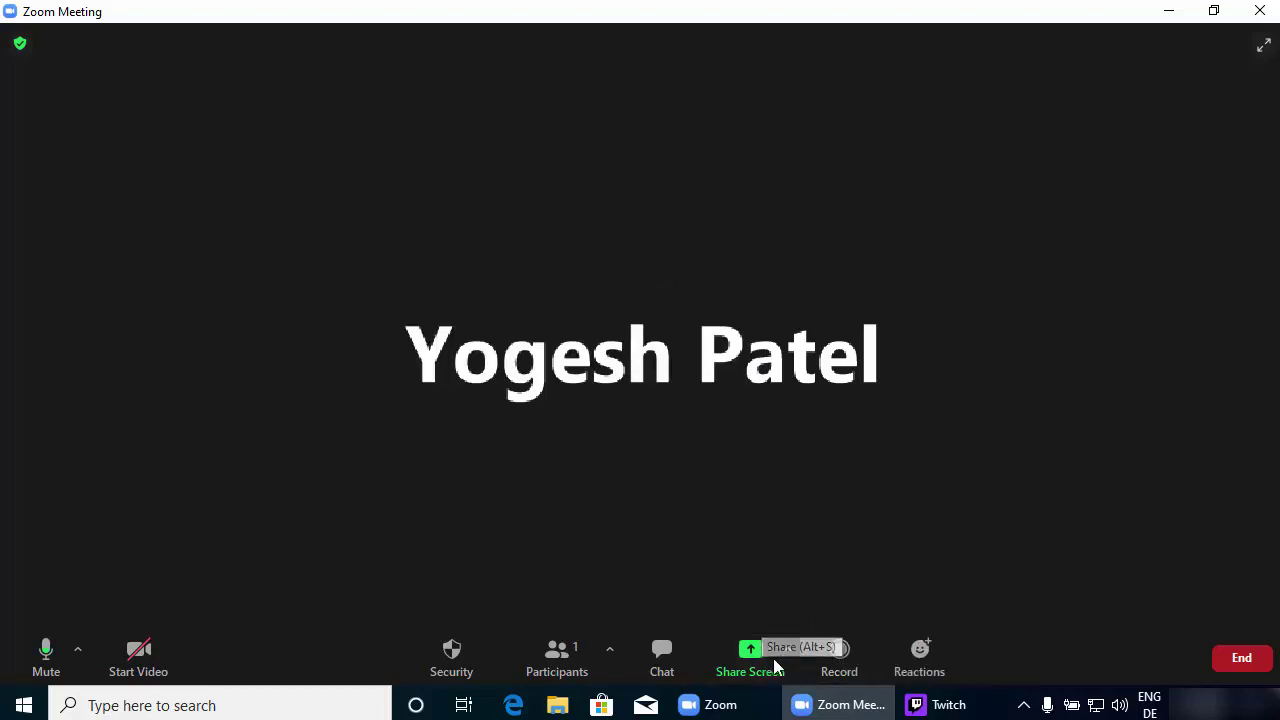
Record the meeting to this computer and bring up the share picker
left_click(840, 658)
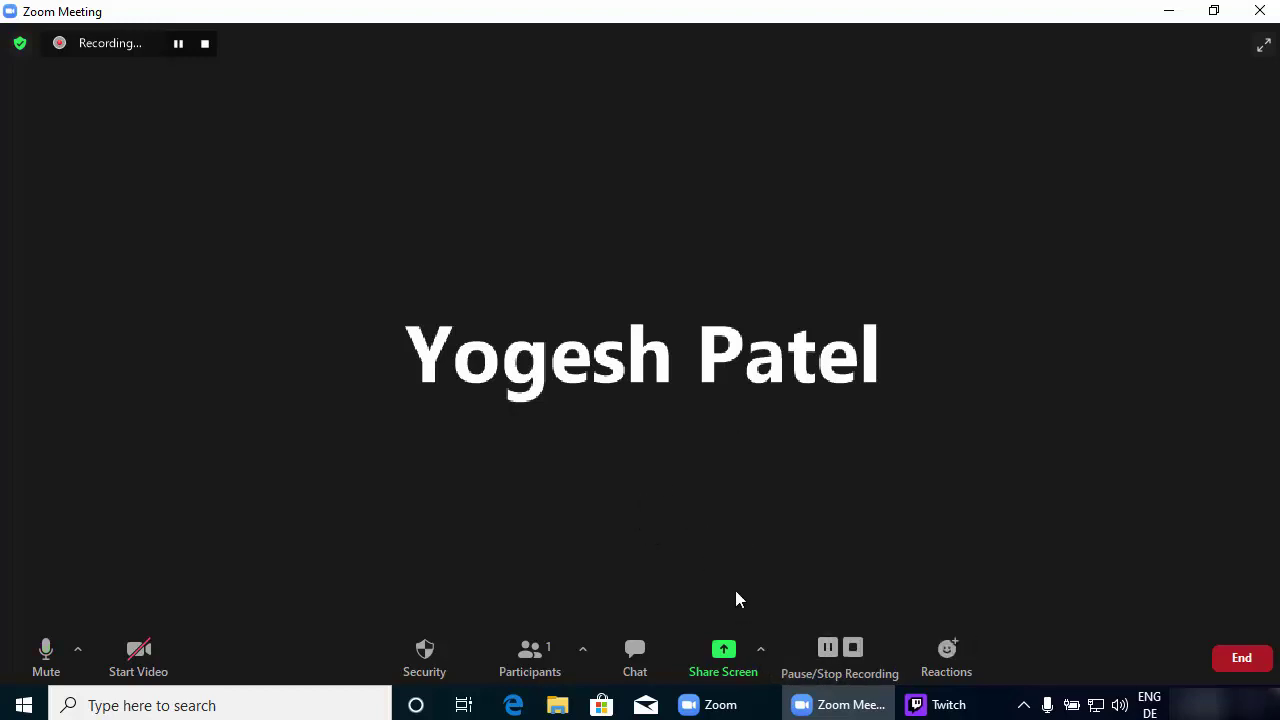
left_click(729, 661)
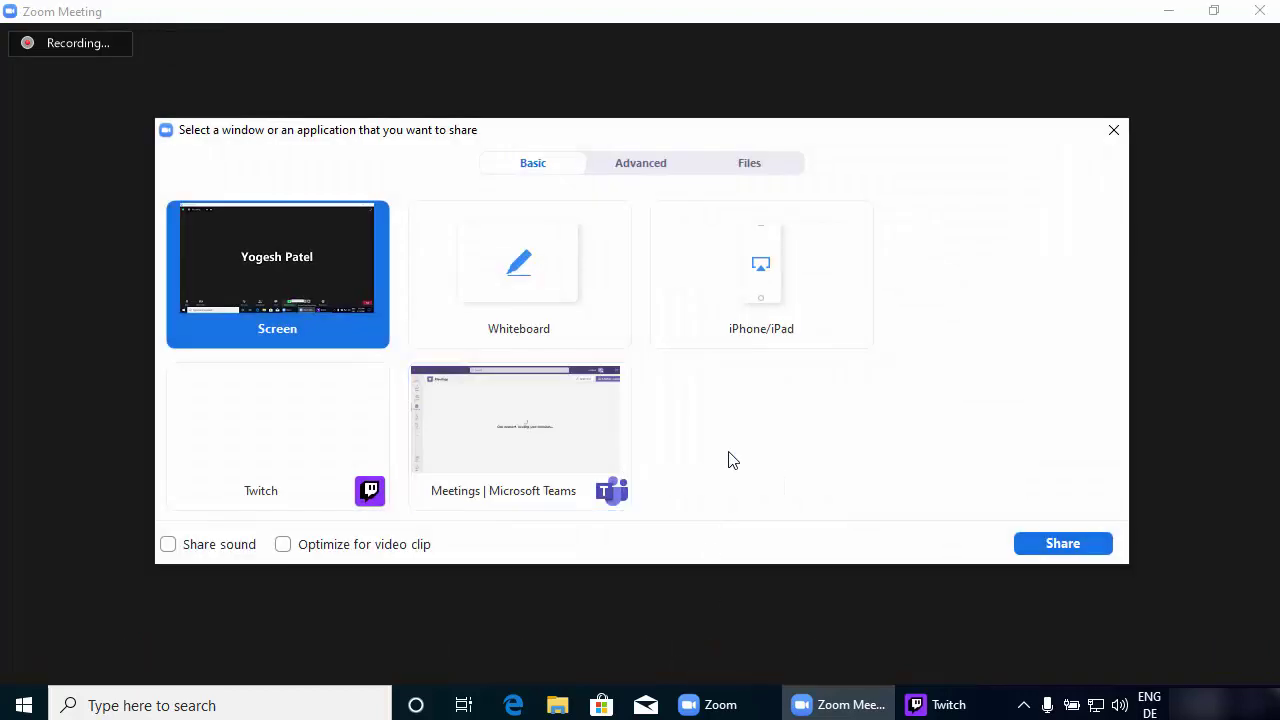
Share a whiteboard and sketch a rectangle left of its centre
left_click(521, 288)
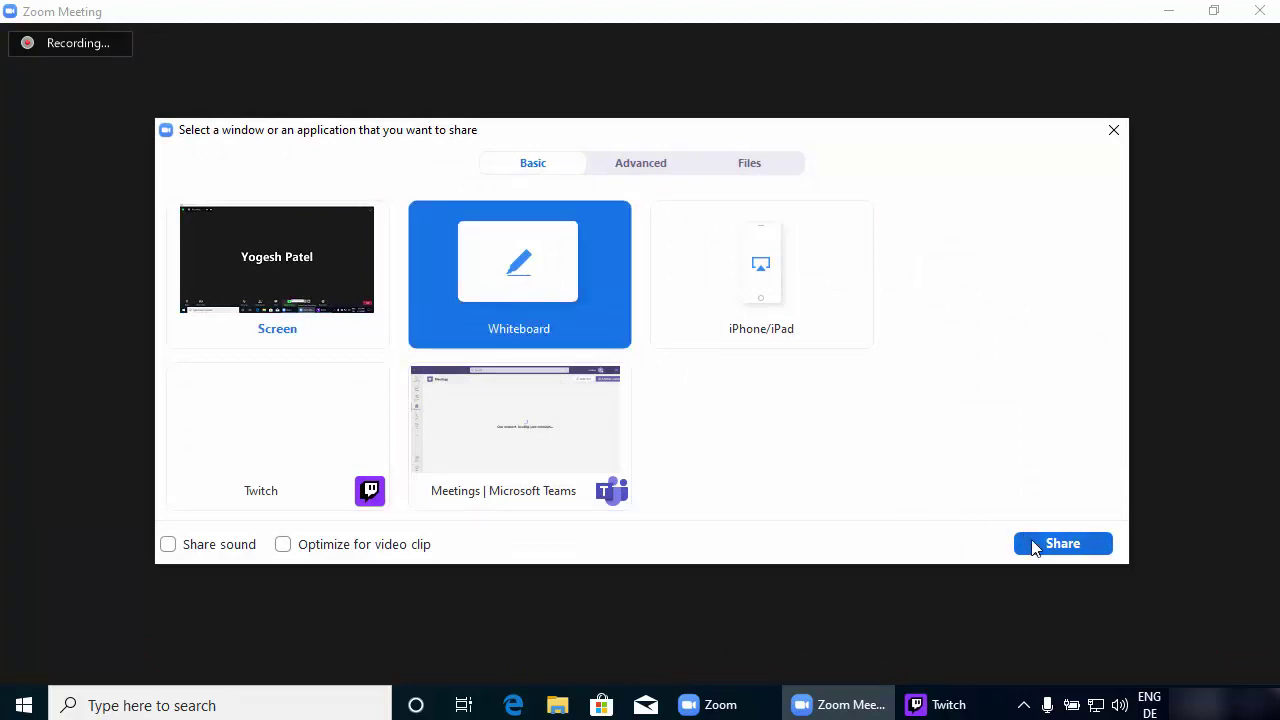
left_click(1030, 543)
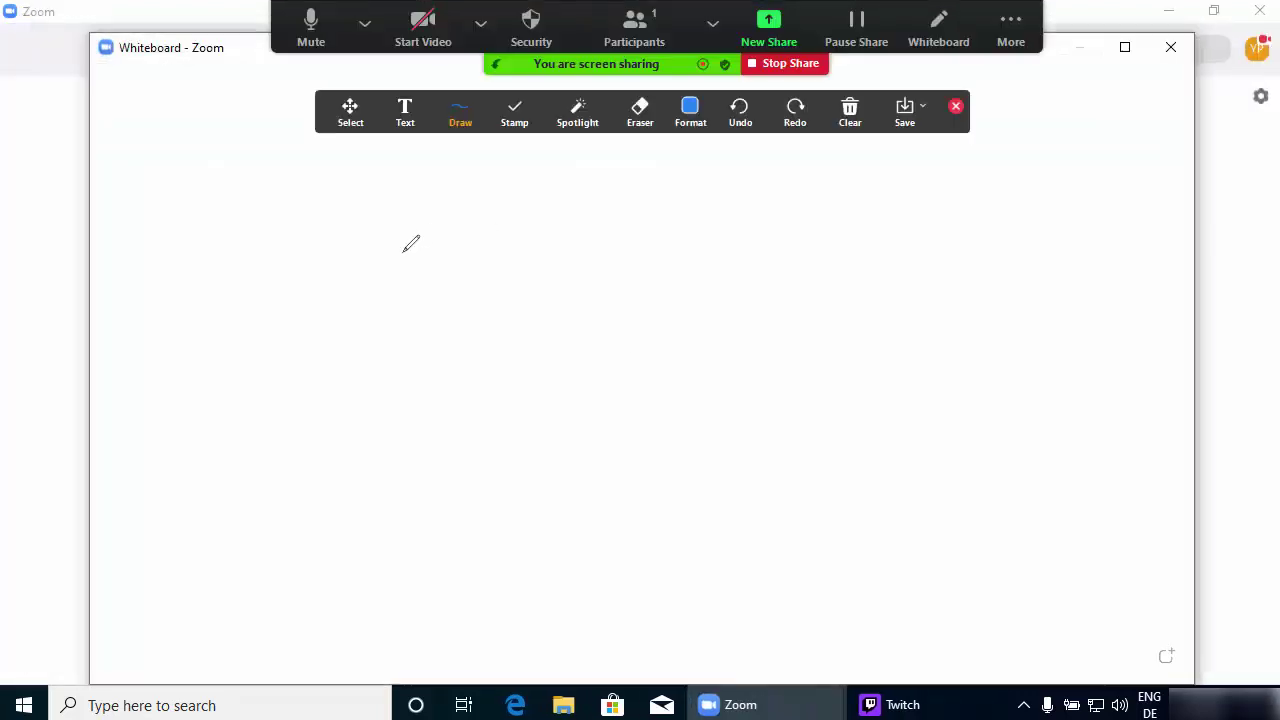
mouse_move(269, 229)
left_mouse_down()
mouse_move(617, 343)
mouse_move(625, 443)
mouse_move(237, 430)
mouse_move(237, 242)
mouse_move(272, 229)
left_mouse_up()
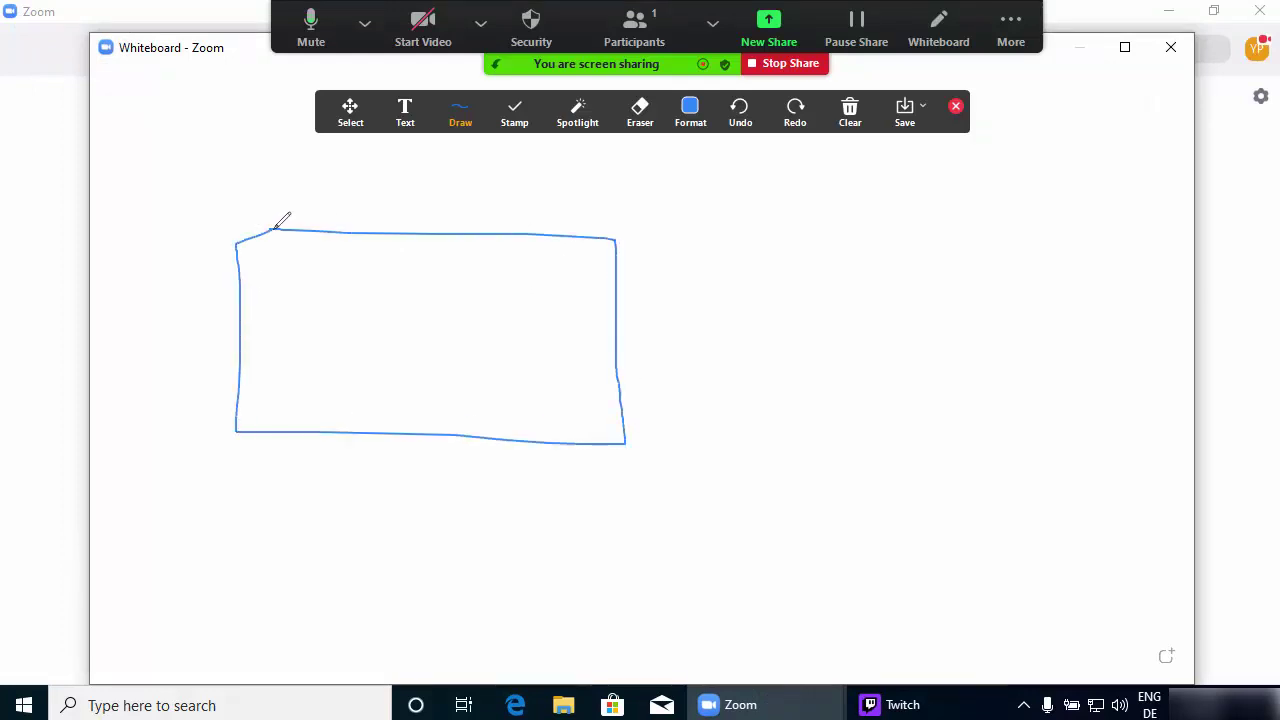
Hatch the rectangle with five diagonal strokes, then close the whiteboard
left_click_drag(250, 322, 358, 256)
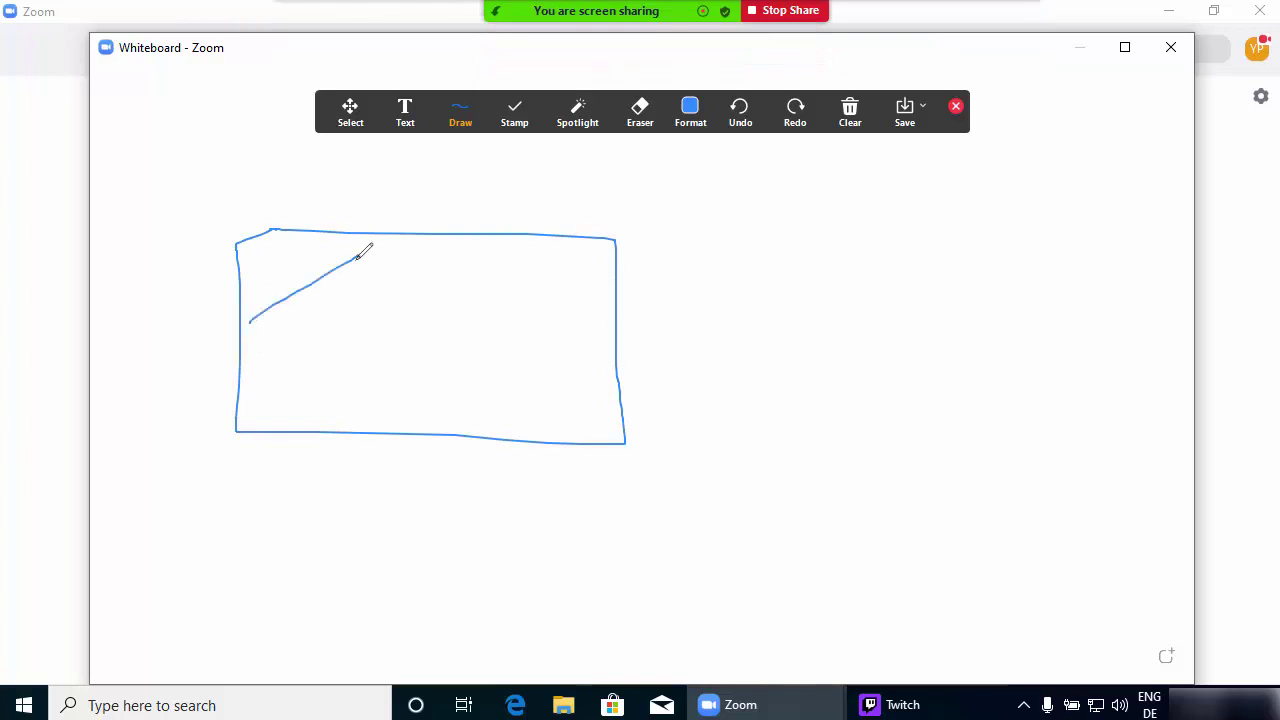
left_click_drag(270, 364, 456, 261)
left_click_drag(259, 407, 526, 290)
left_click_drag(415, 406, 594, 337)
left_click_drag(547, 420, 647, 385)
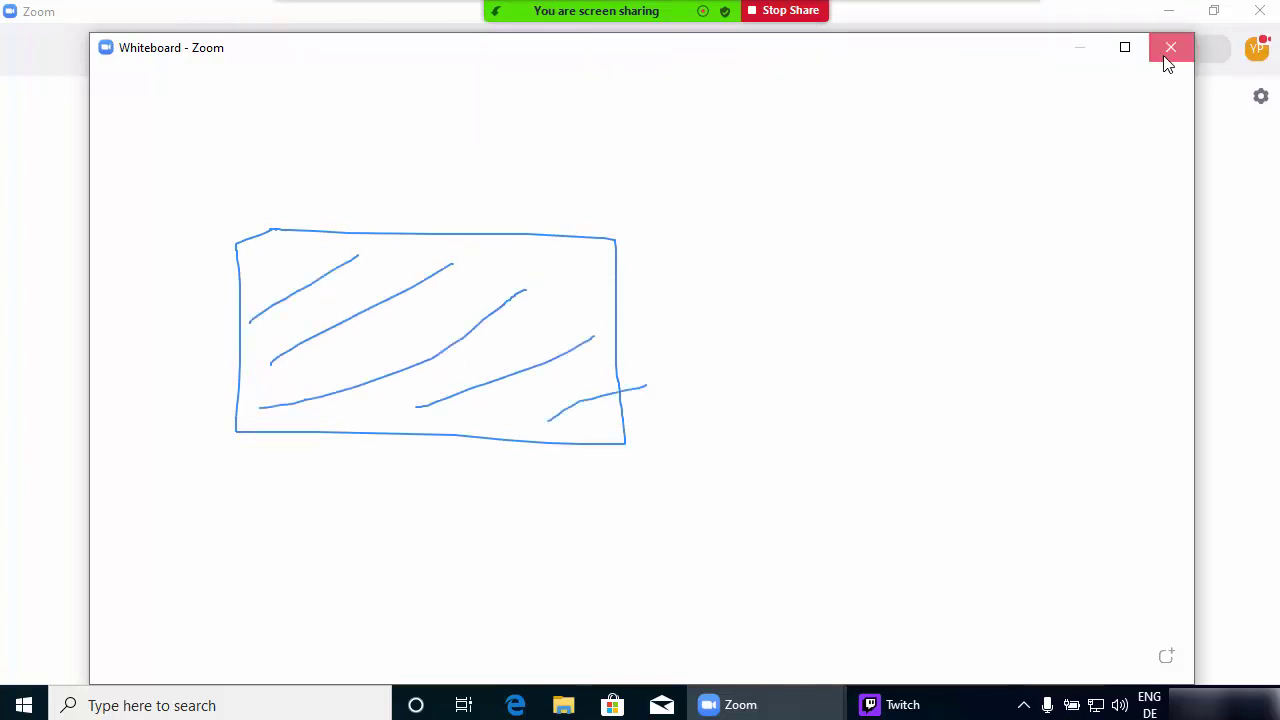
left_click(1170, 48)
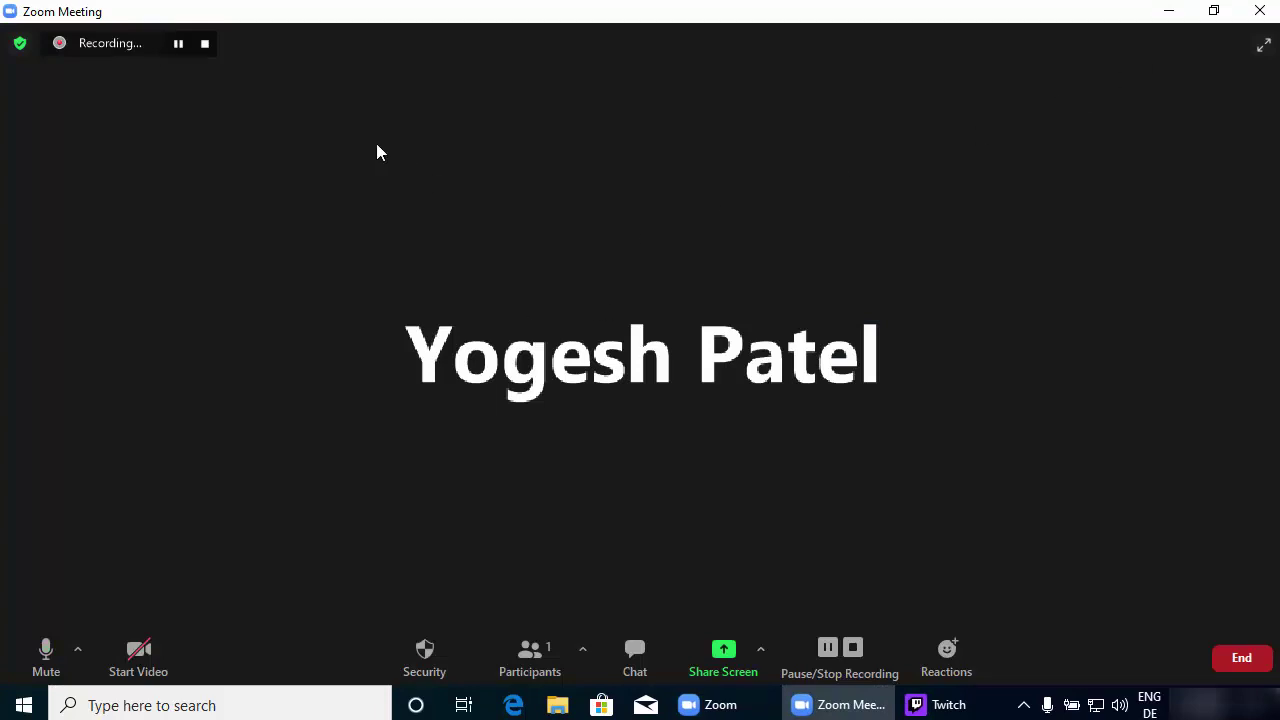
Stop the recording and end the meeting for all participants
left_click(205, 45)
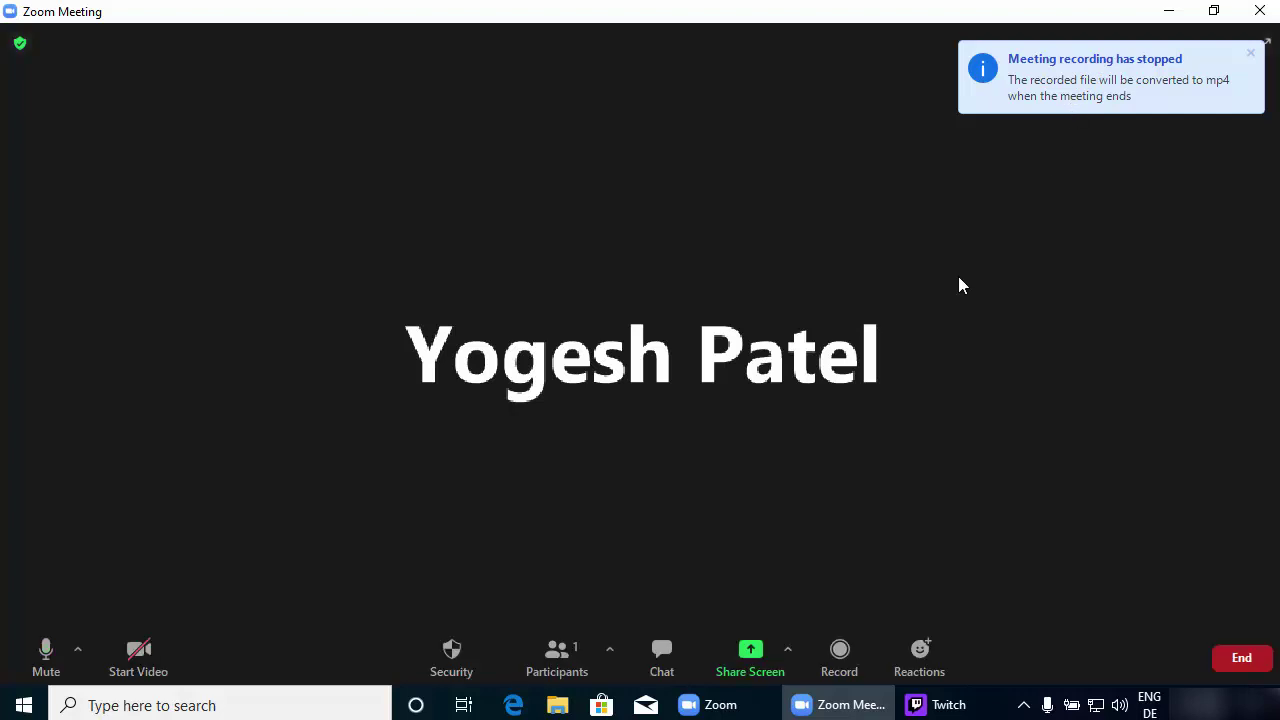
left_click(1232, 660)
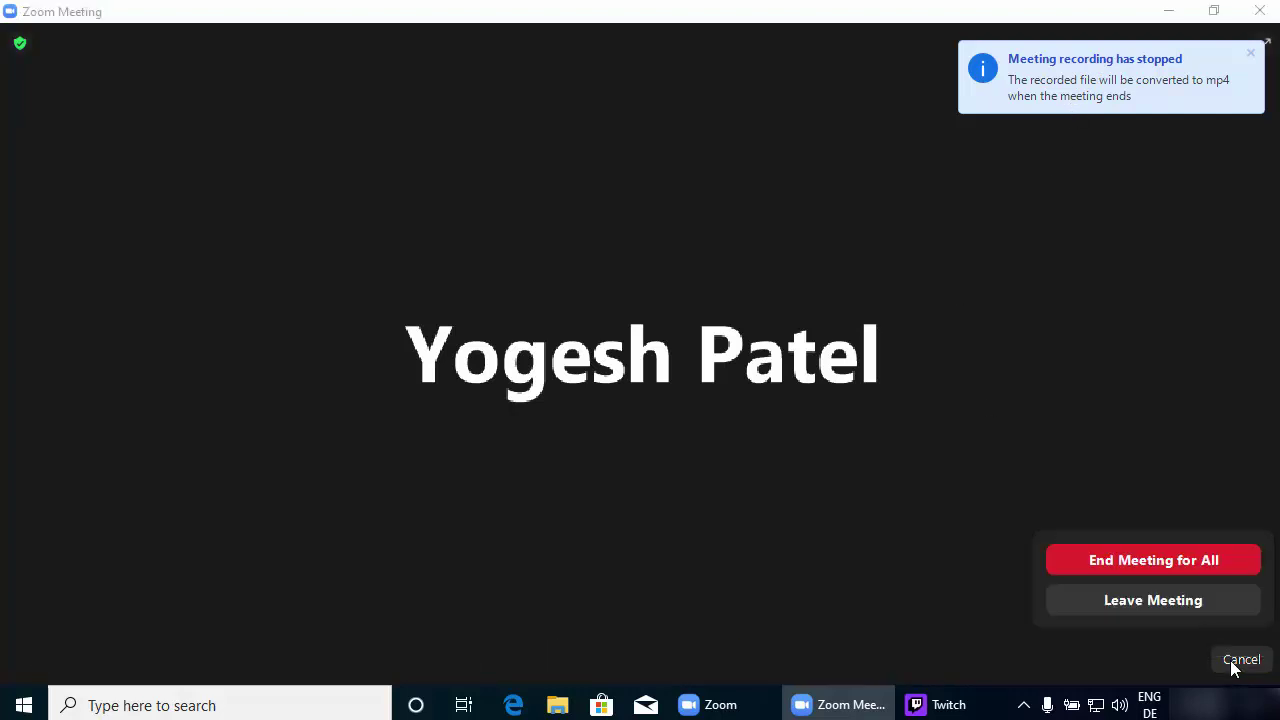
left_click(1111, 561)
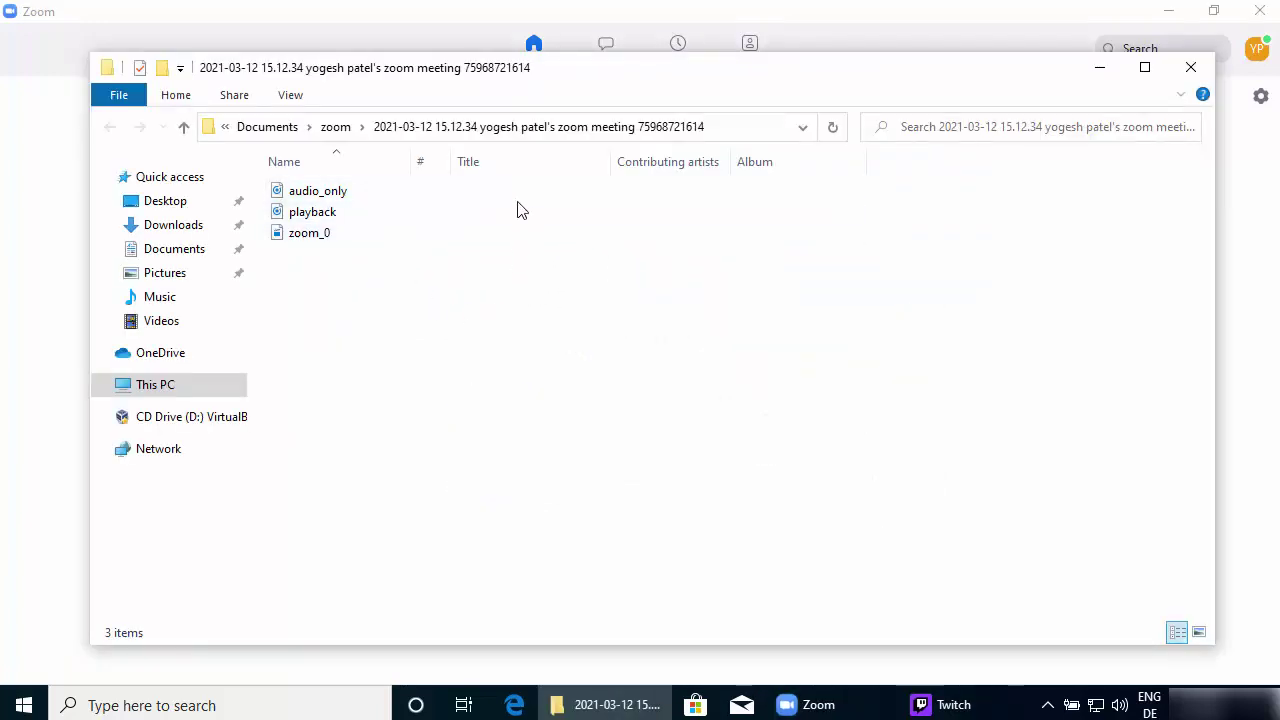
Turn on file name extensions in File Explorer's View tab
left_click(291, 96)
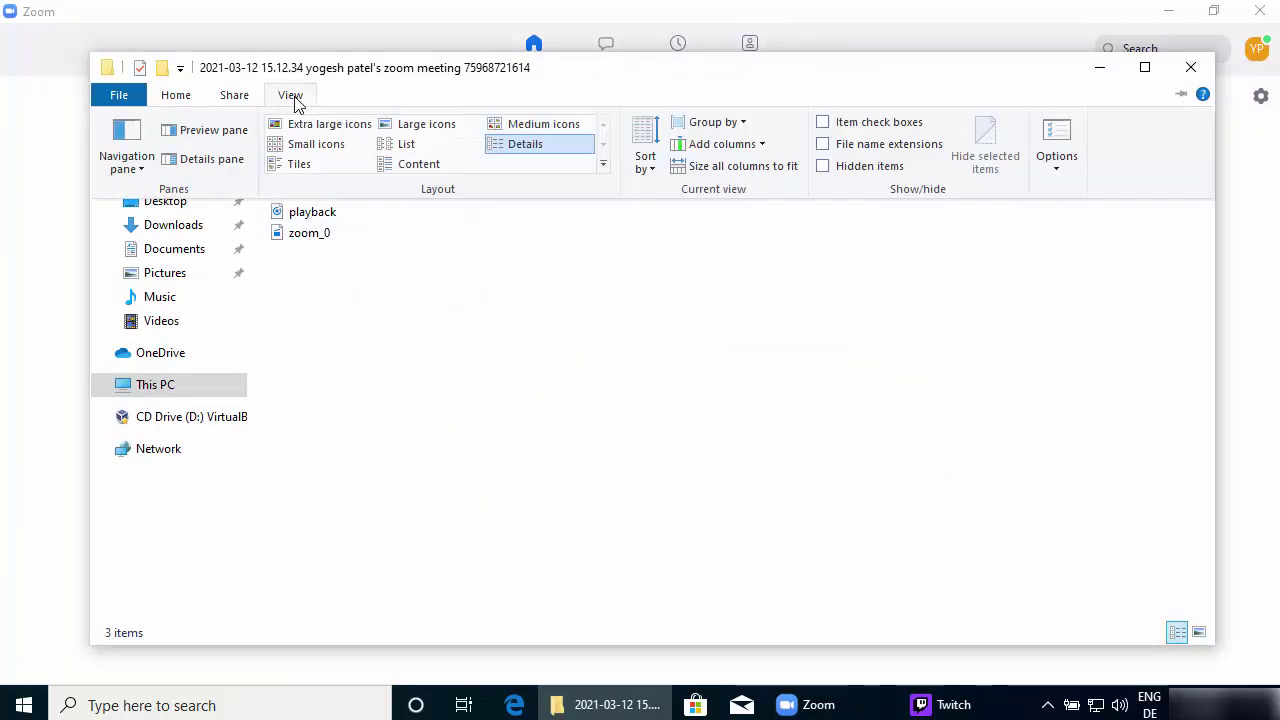
left_click(823, 145)
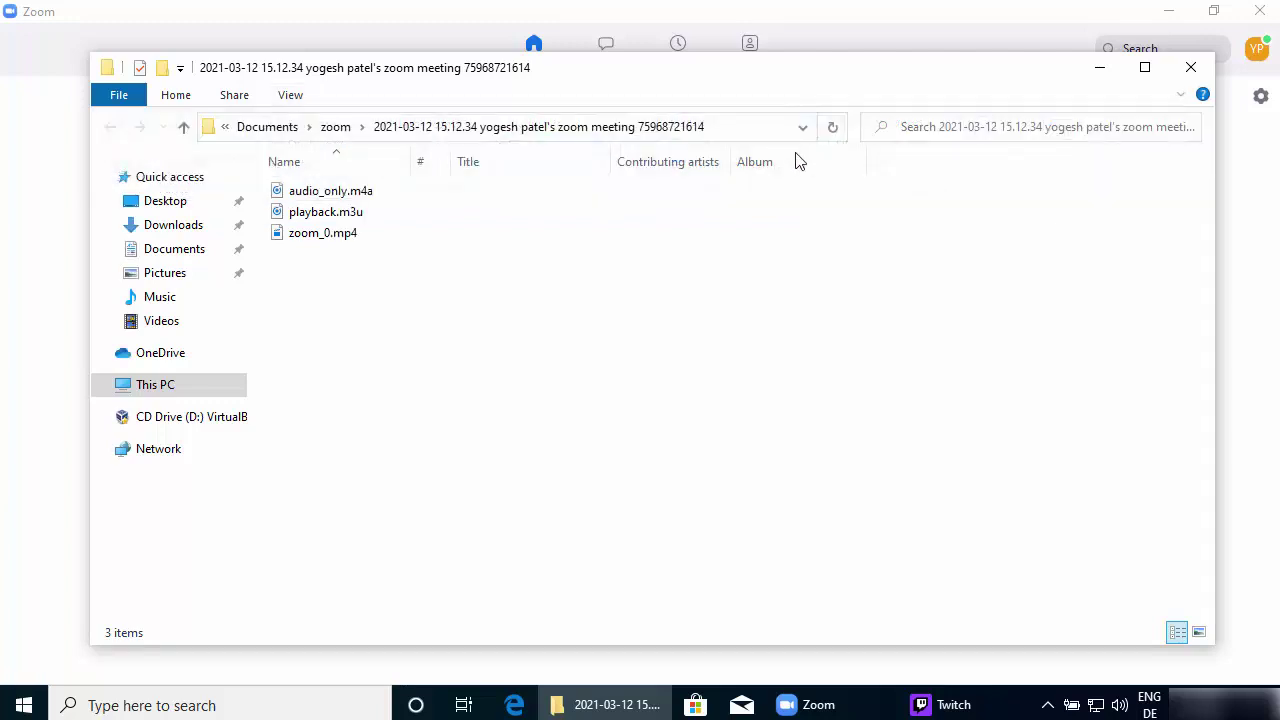
Play zoom_0.mp4 in Movies & TV, pause at 0:00:17, and close the player
left_click(360, 236)
double_click(359, 234)
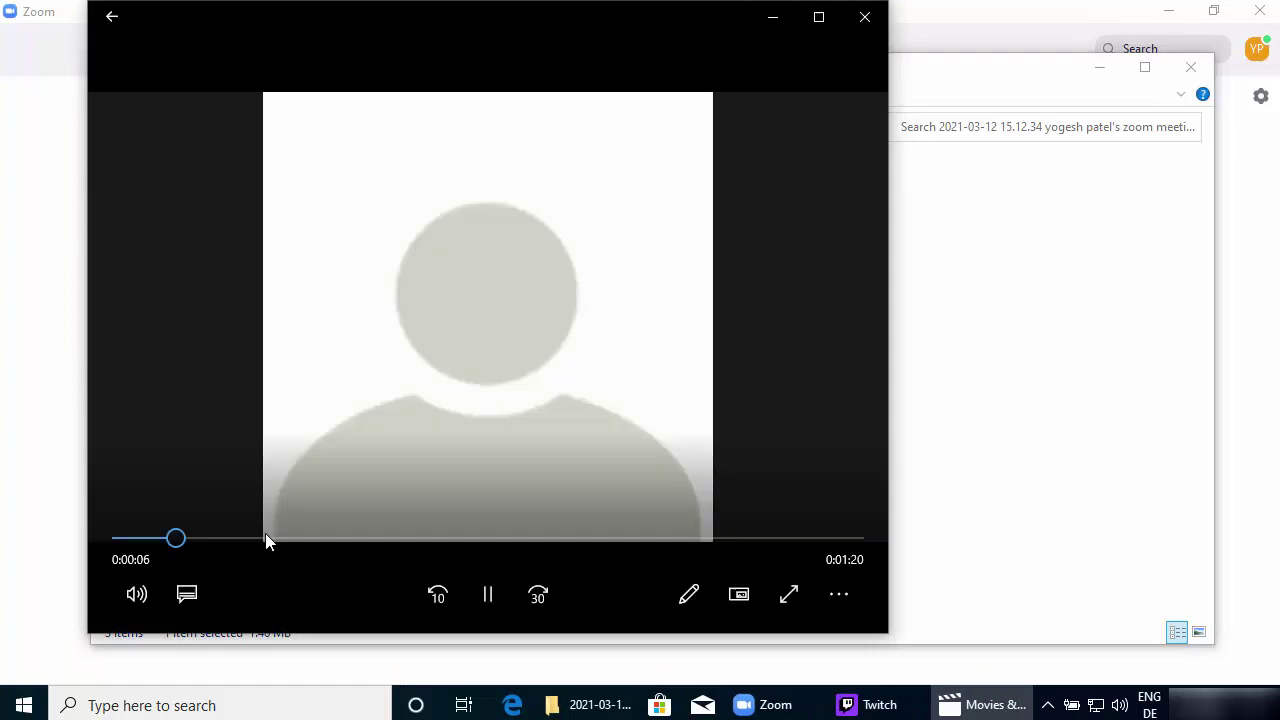
left_click(265, 537)
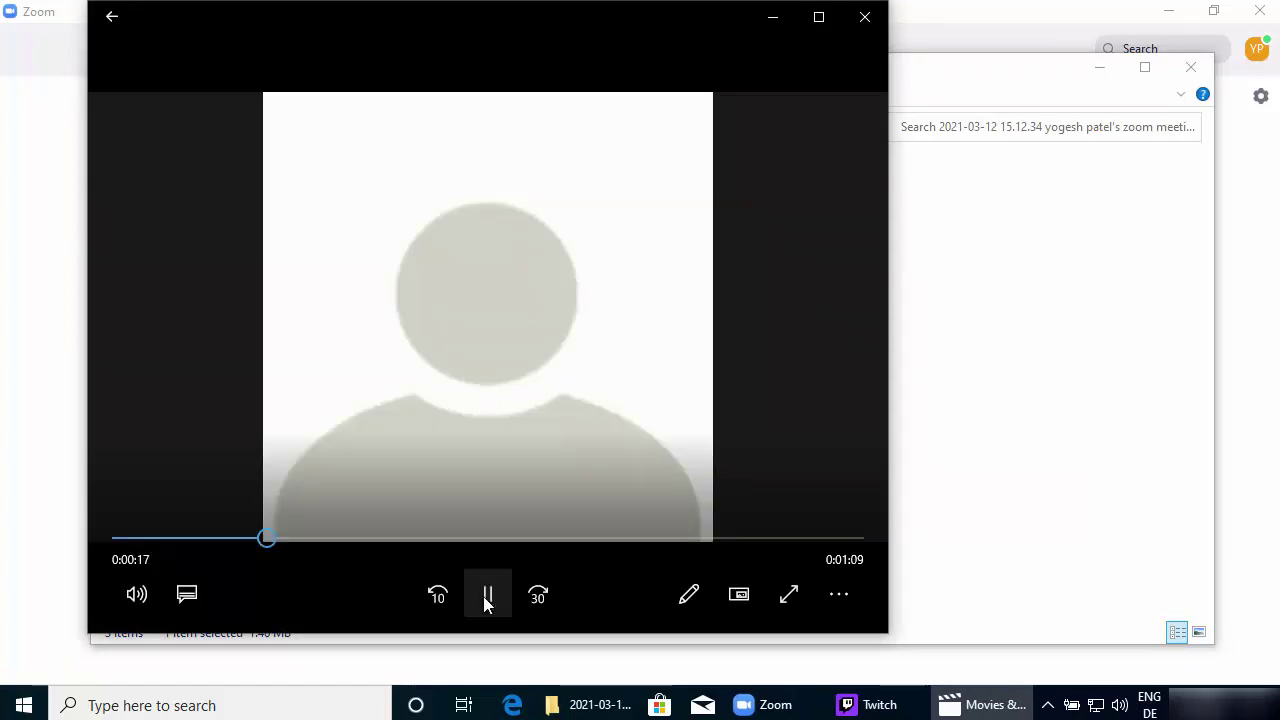
left_click(487, 594)
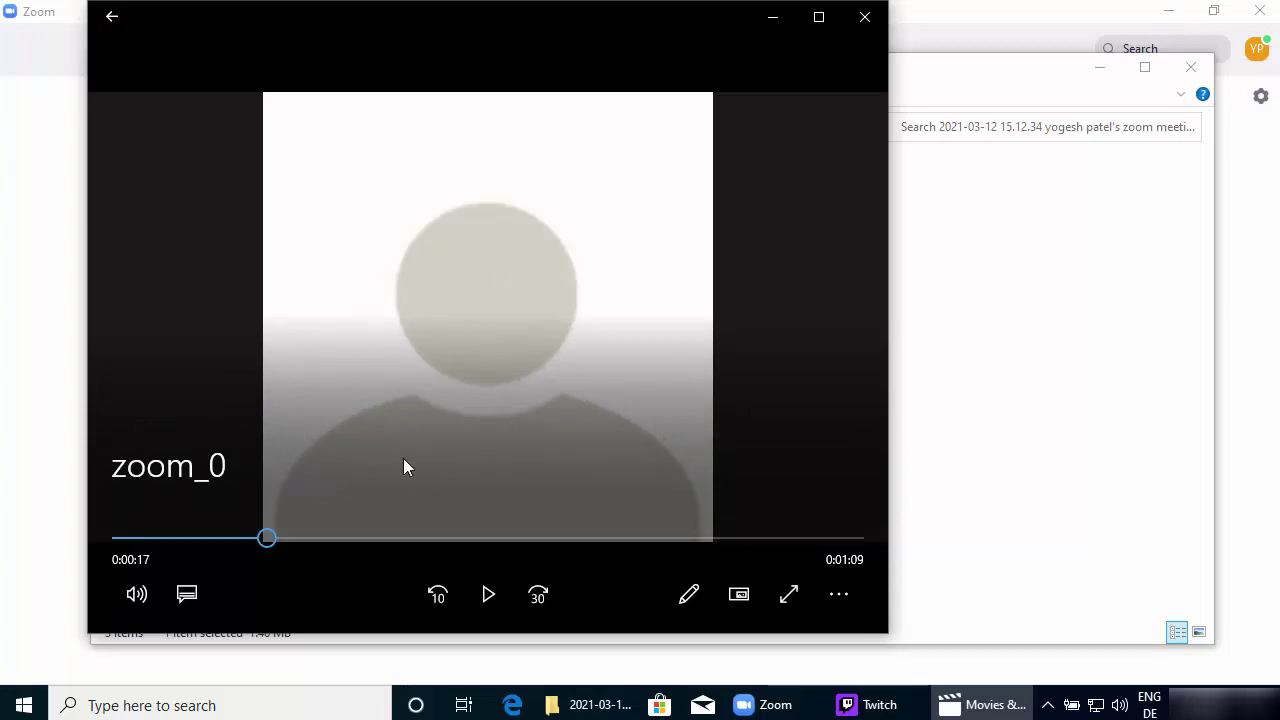
left_click(865, 17)
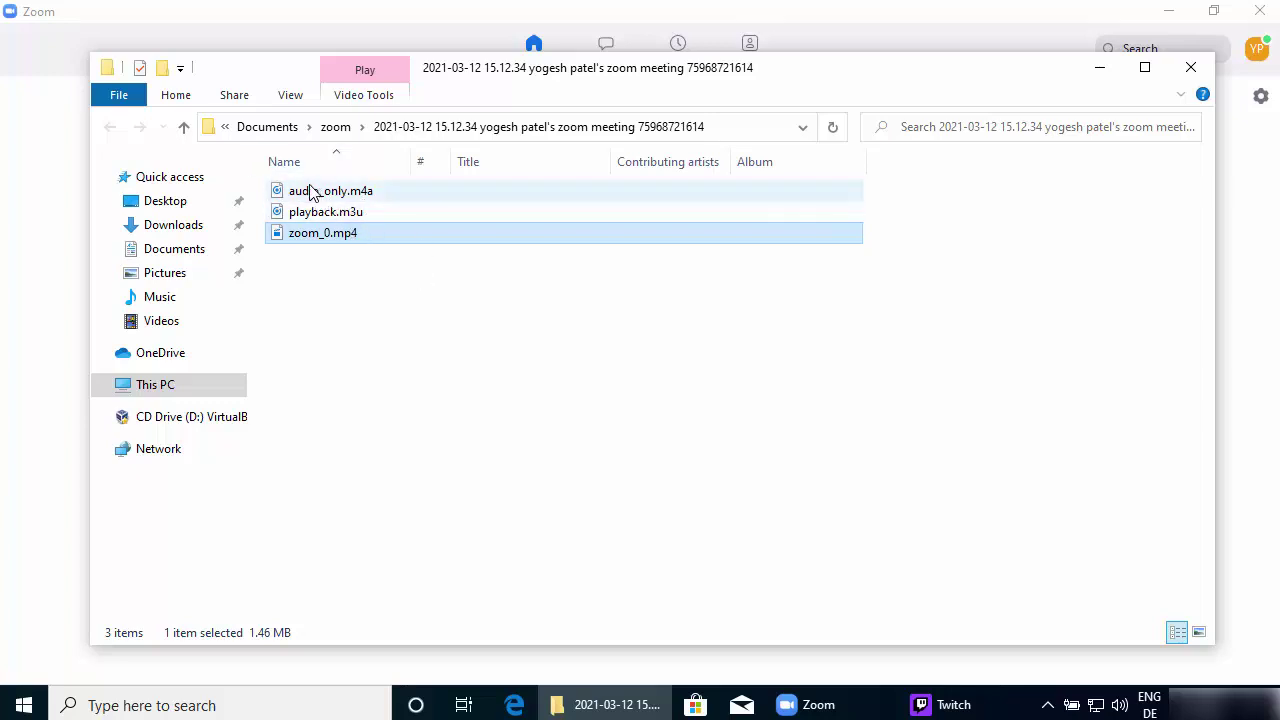
Deselect zoom_0.mp4 in Explorer and bring the Zoom home window to the front
mouse_move(343, 197)
left_click(443, 311)
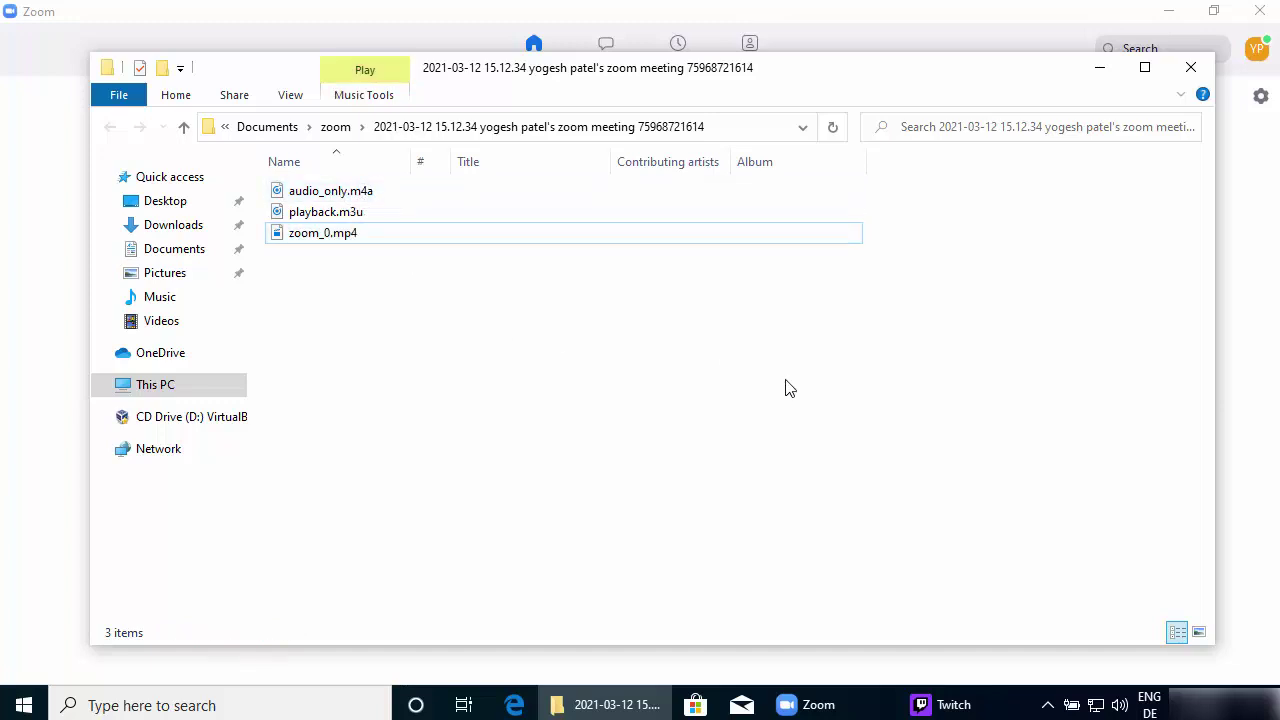
left_click(849, 674)
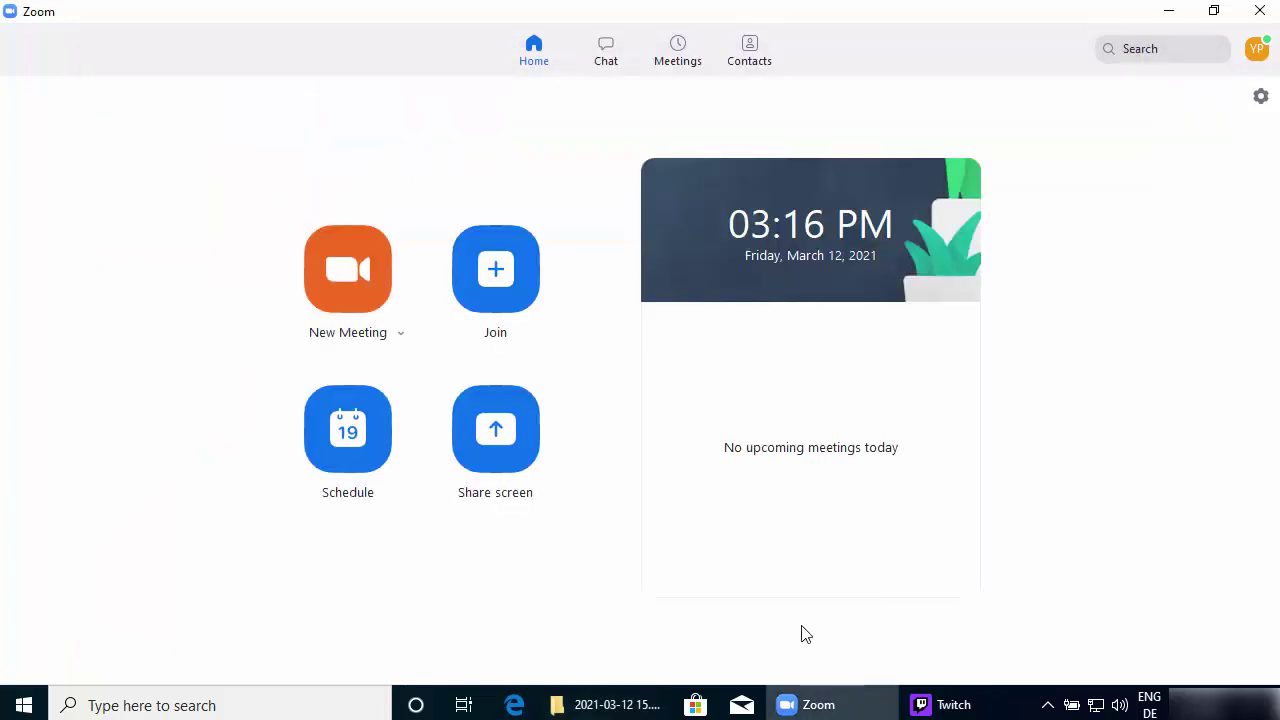